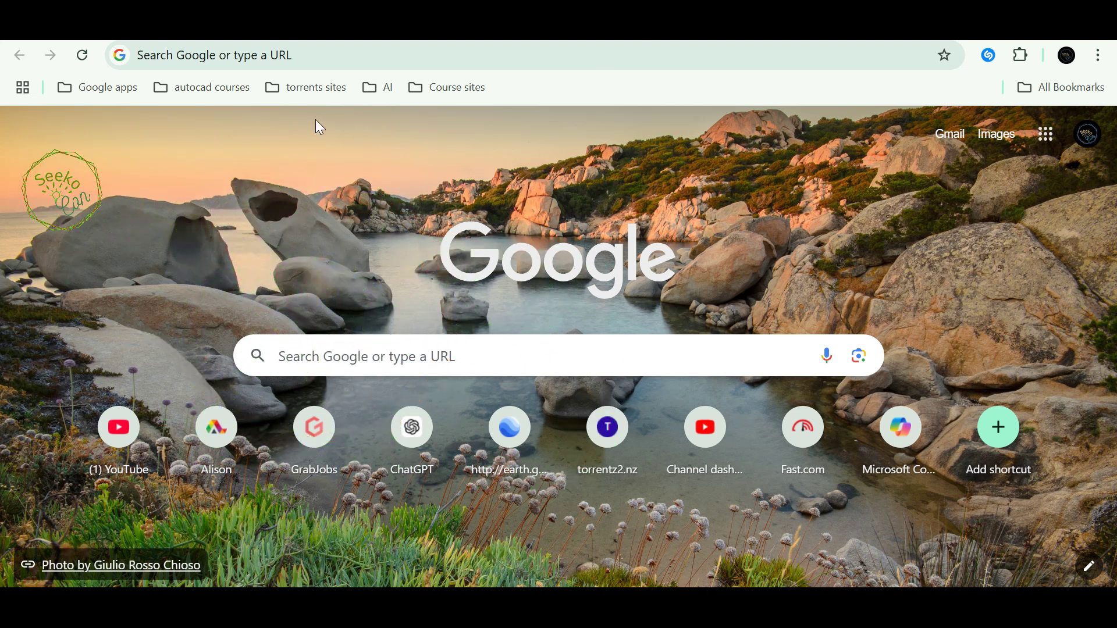
Search Google for 'gamma ai' from the Chrome address bar.
click(269, 51)
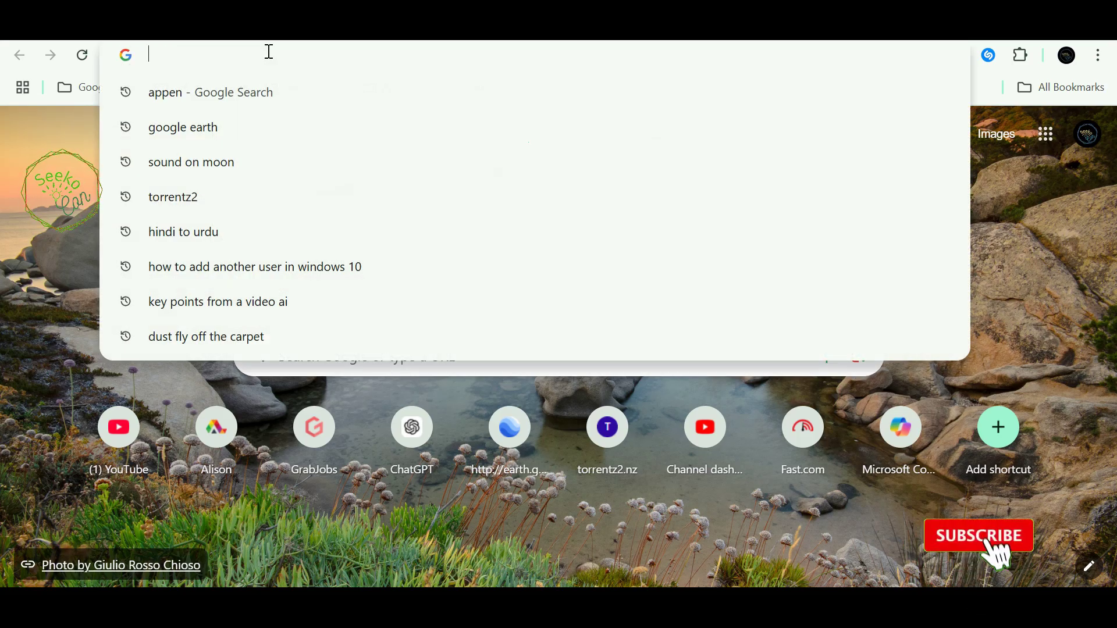
text(GAMMA)
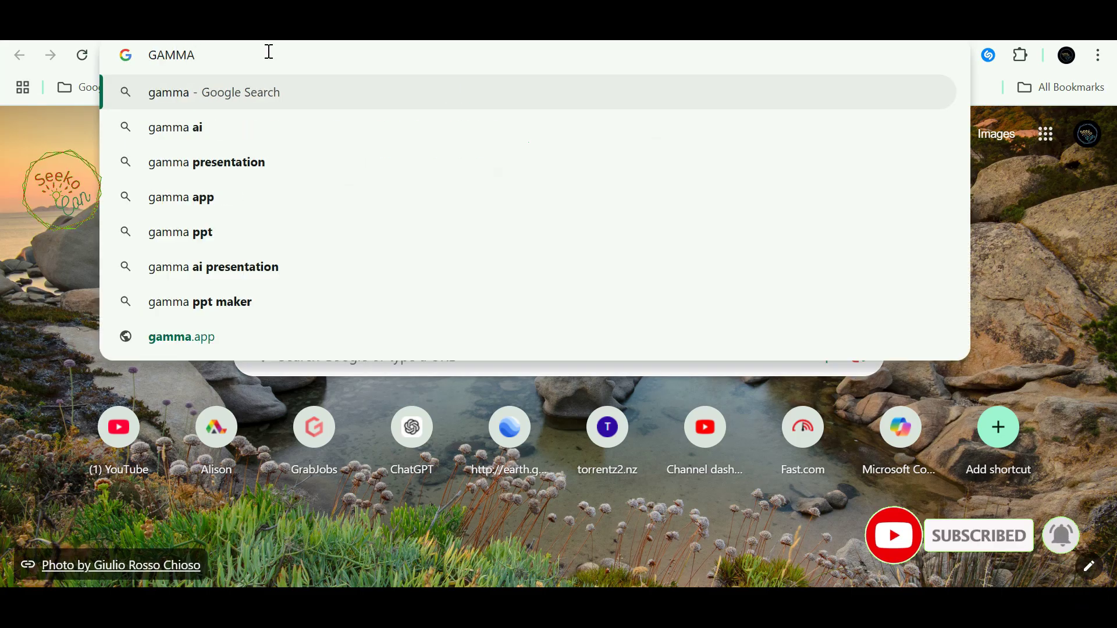
key(Down)
key(Return)
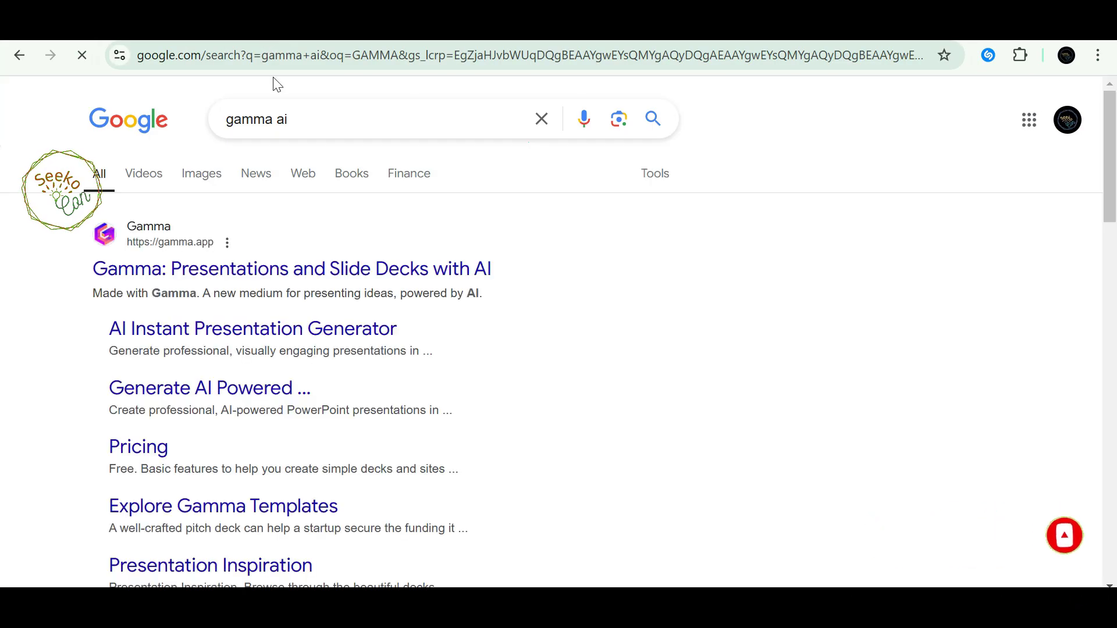
Open the Gamma site from the results and go to its 'Sign up for free' page.
click(292, 278)
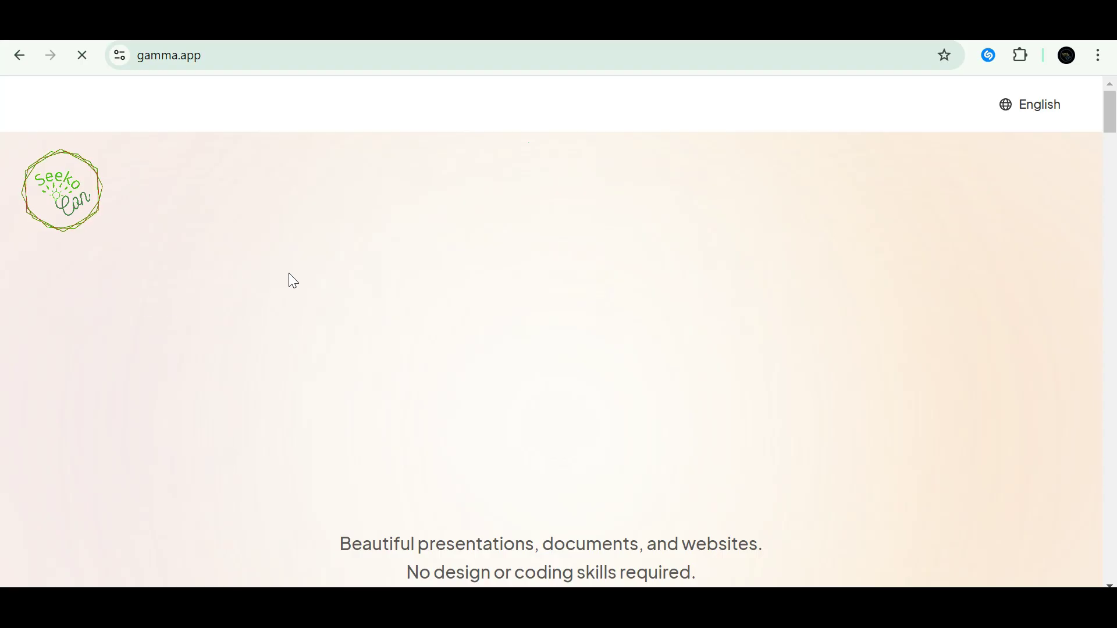
scroll(567, 321, down, 5)
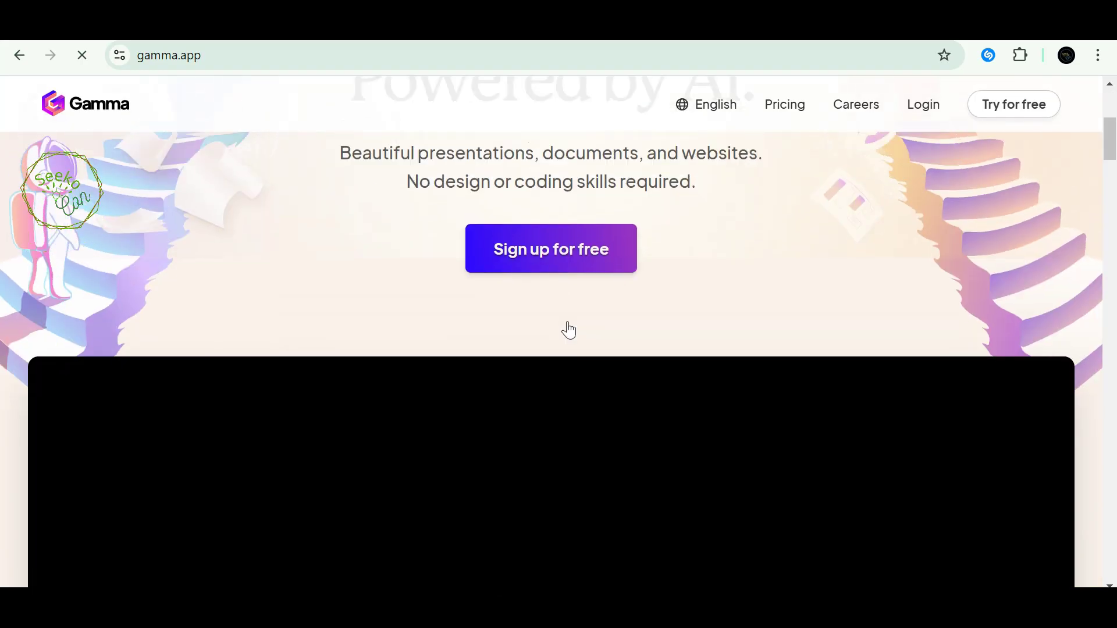
scroll(567, 325, up, 1)
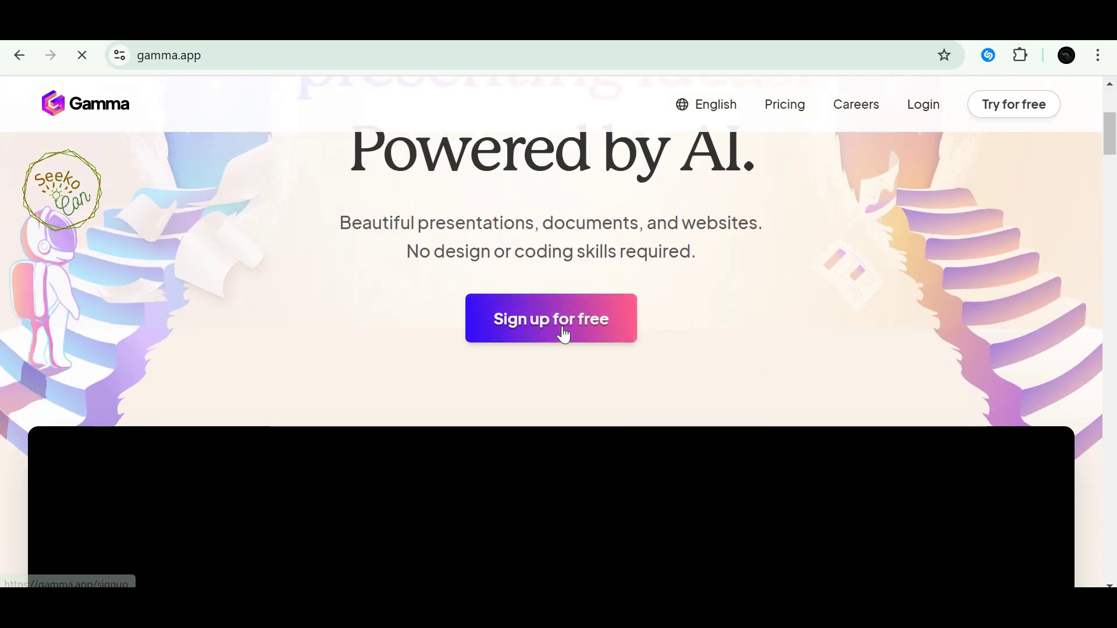
click(519, 325)
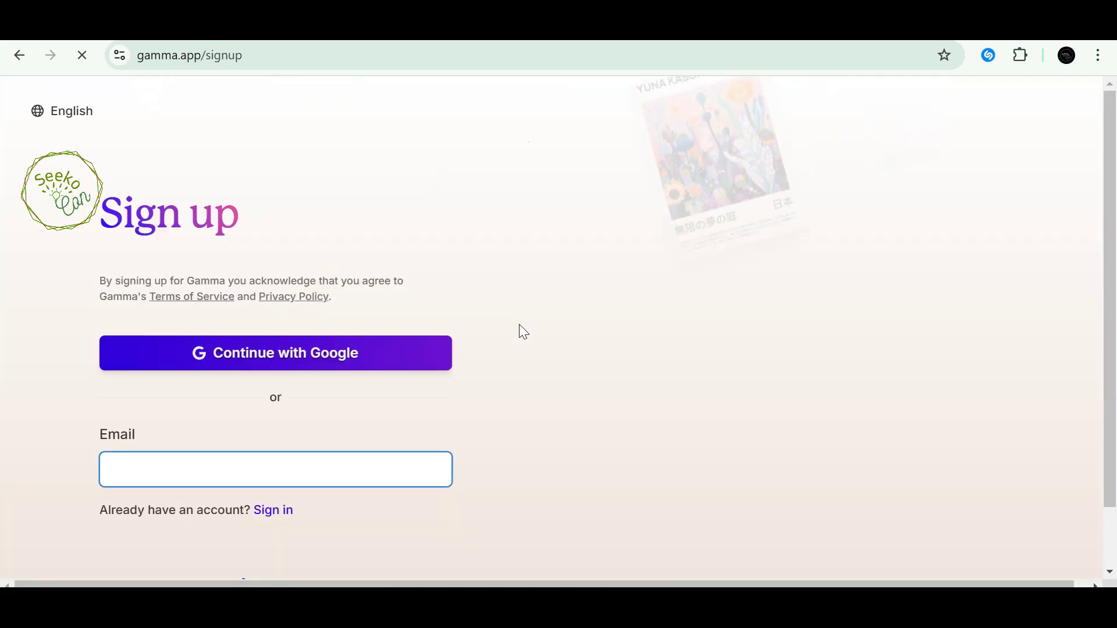
Sign up to Gamma with 'Continue with Google', choosing the account and allowing access.
click(310, 352)
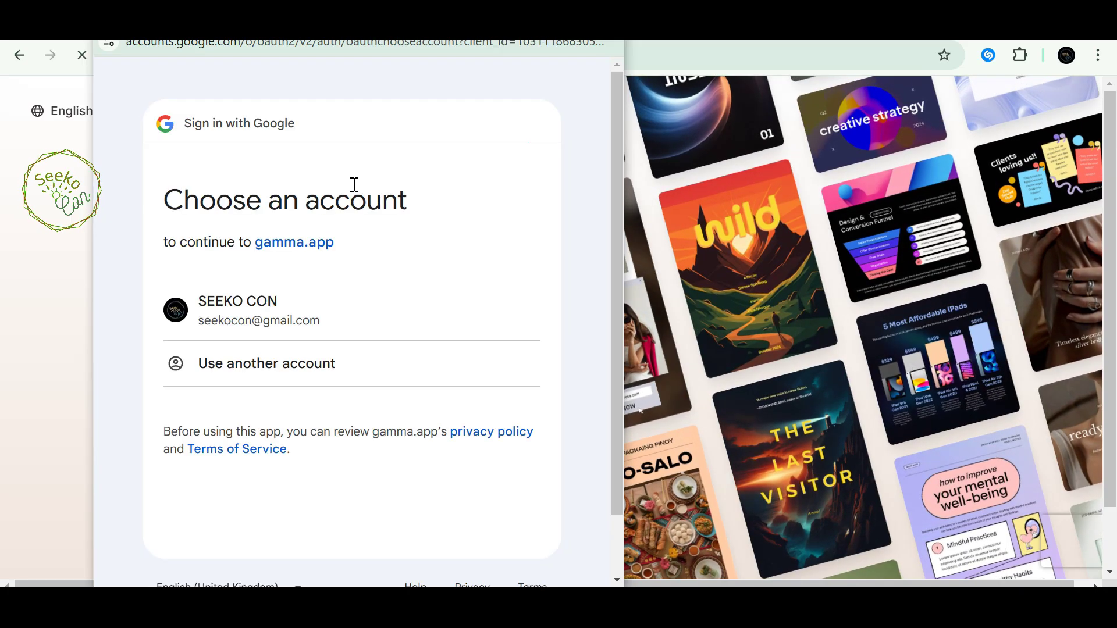
click(254, 310)
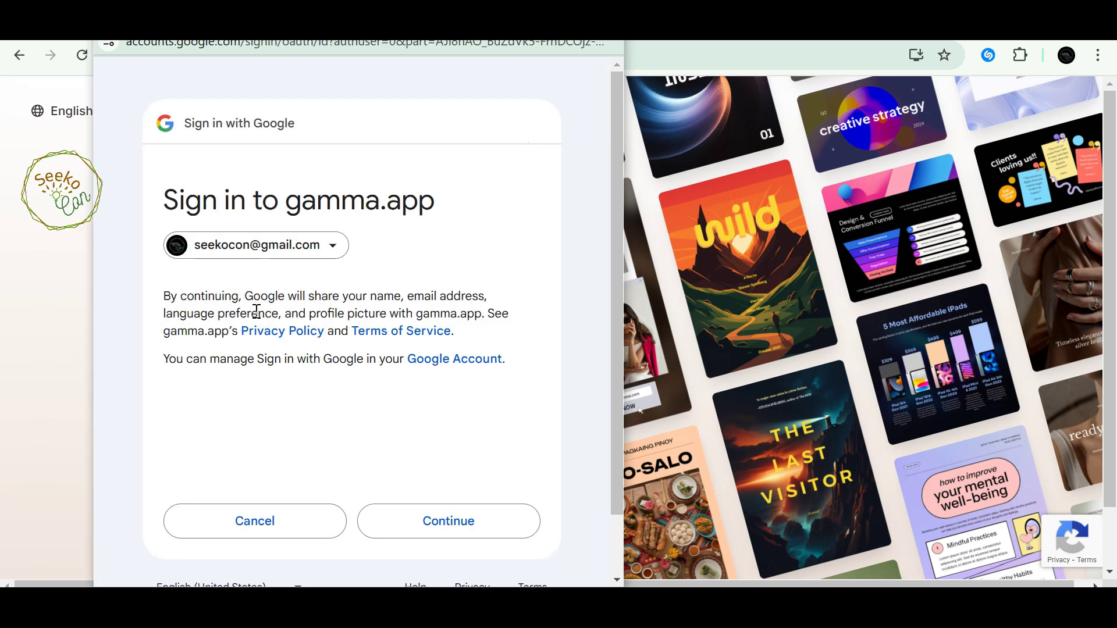
click(470, 531)
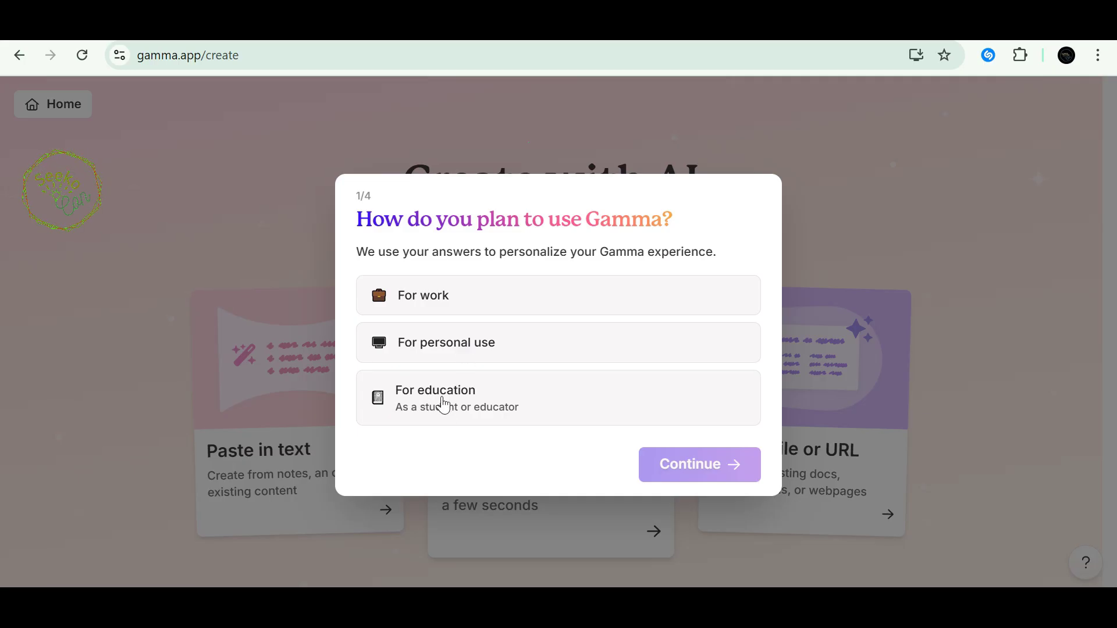
Answer onboarding with For personal use, Other and Not sure yet, then opt in to update emails.
click(479, 355)
click(672, 464)
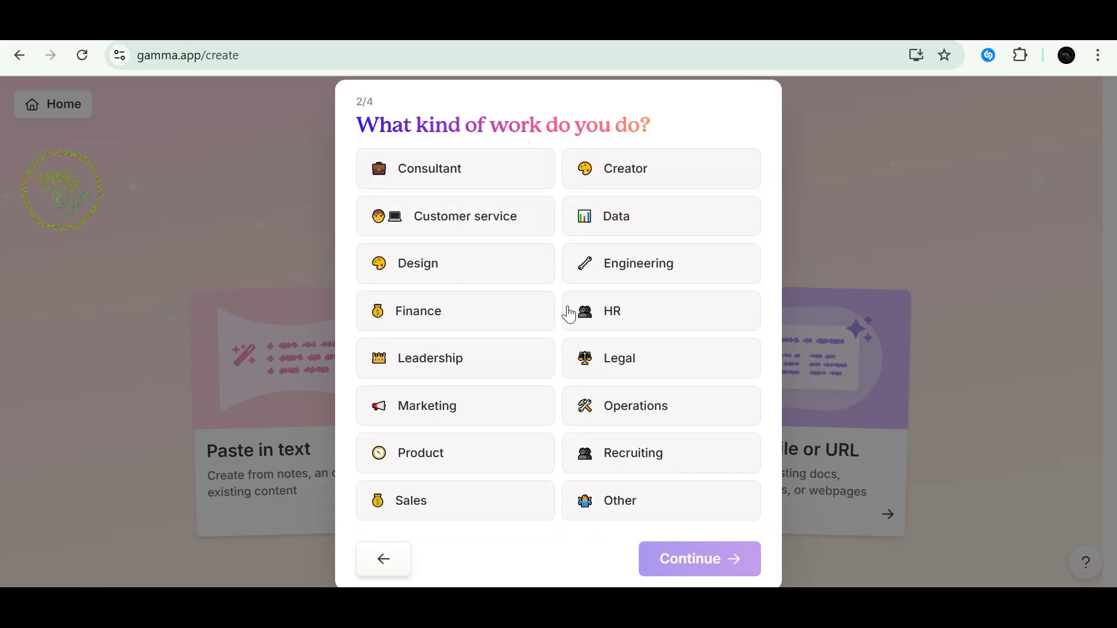
click(623, 502)
click(686, 558)
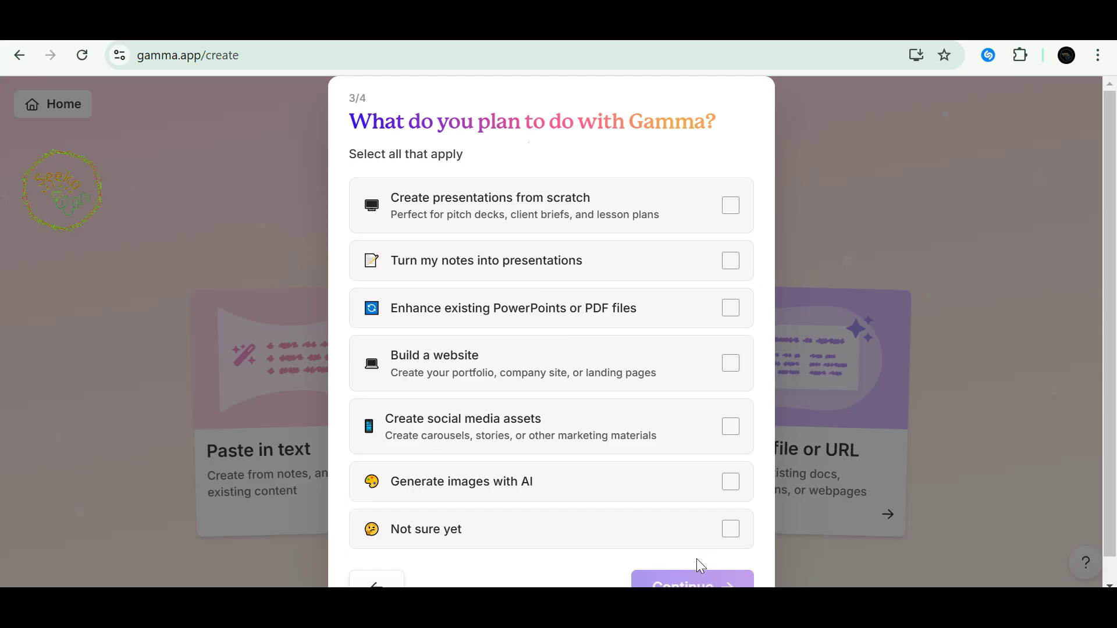
scroll(526, 465, down, 1)
click(531, 507)
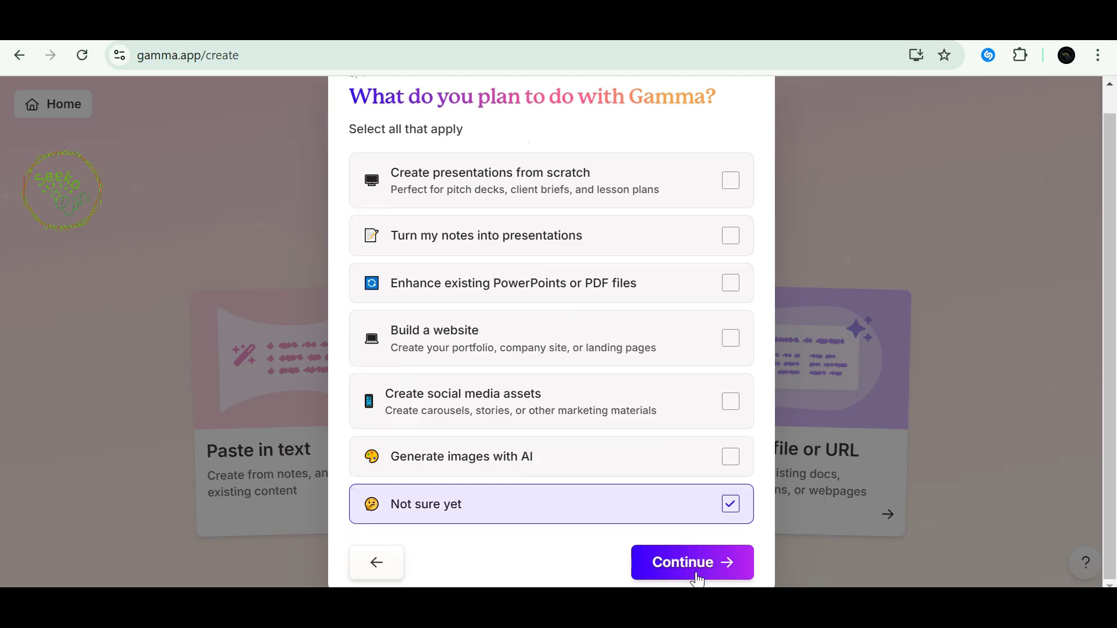
click(695, 573)
click(697, 576)
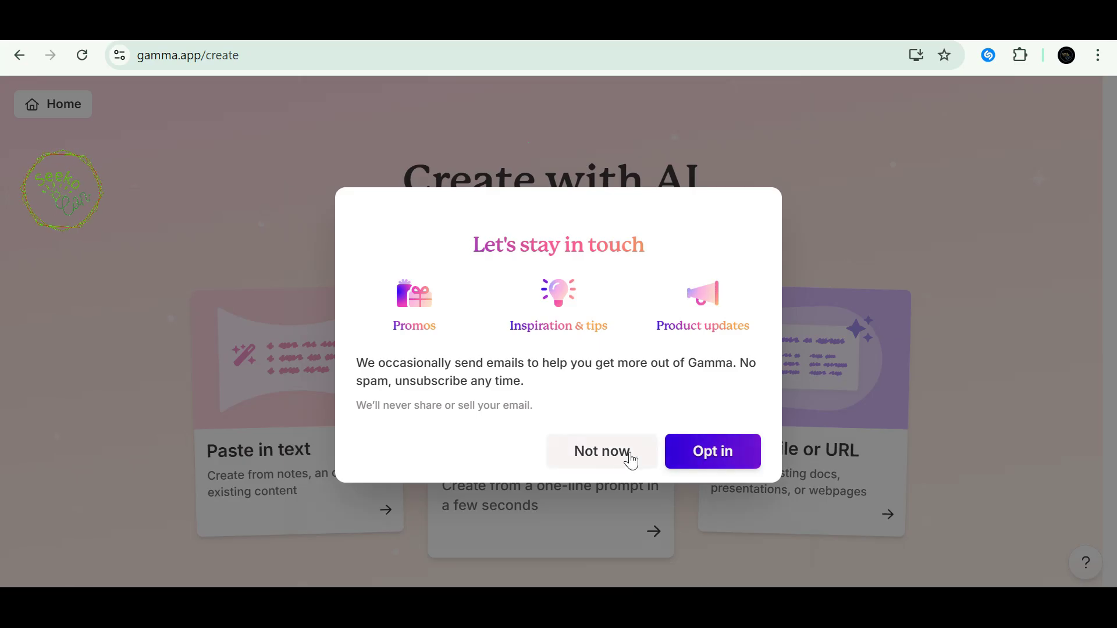
click(732, 457)
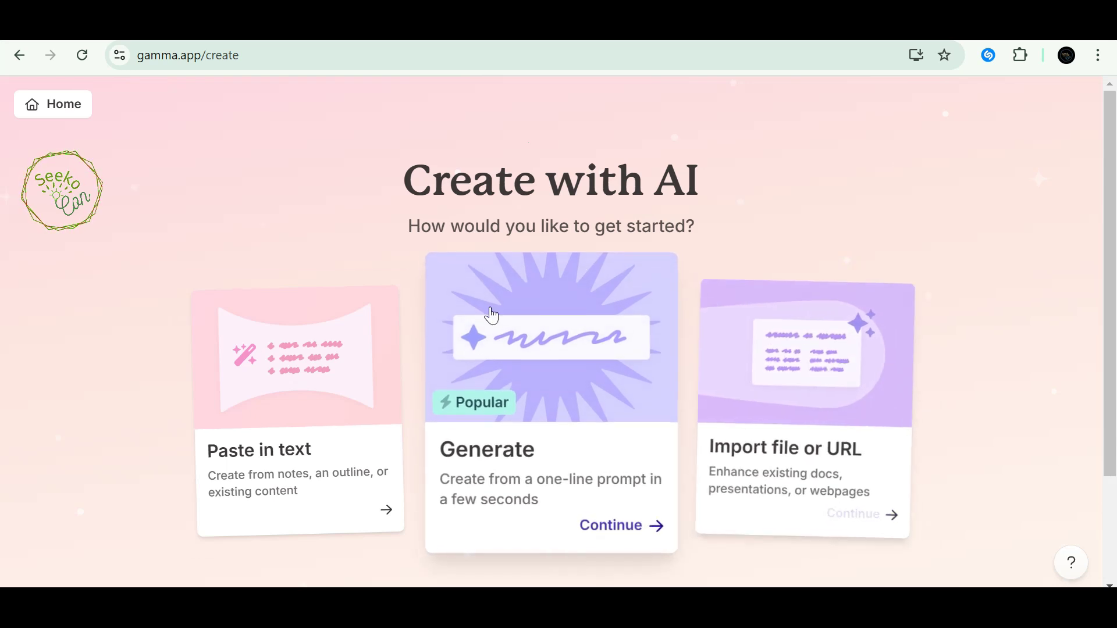
mouse_move(550, 471)
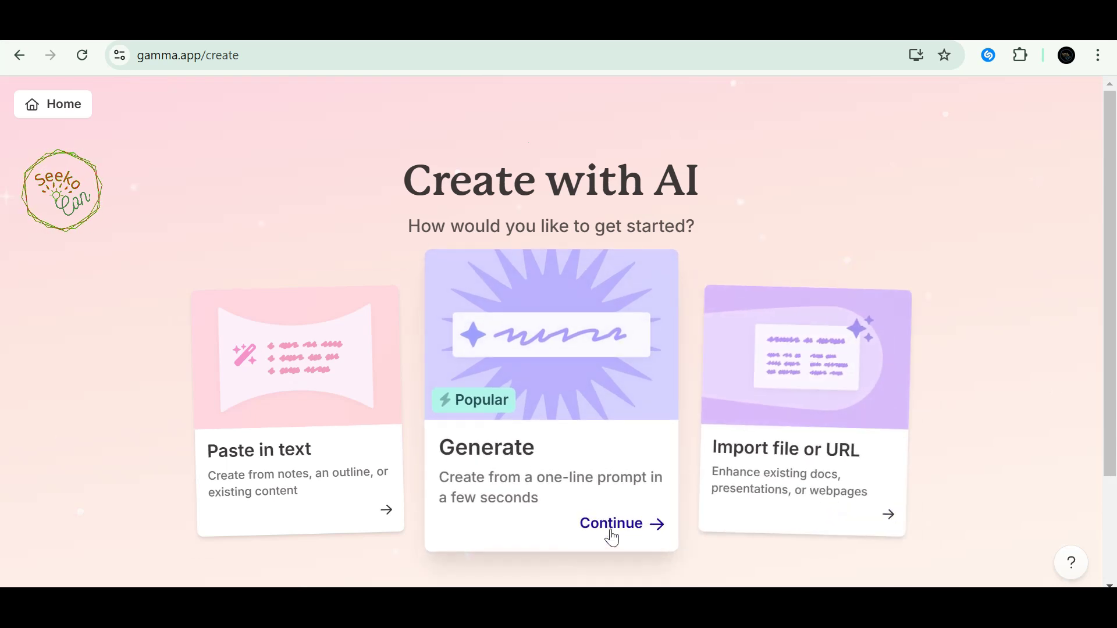
Start creating a presentation from a one-line prompt and focus the prompt box.
click(612, 525)
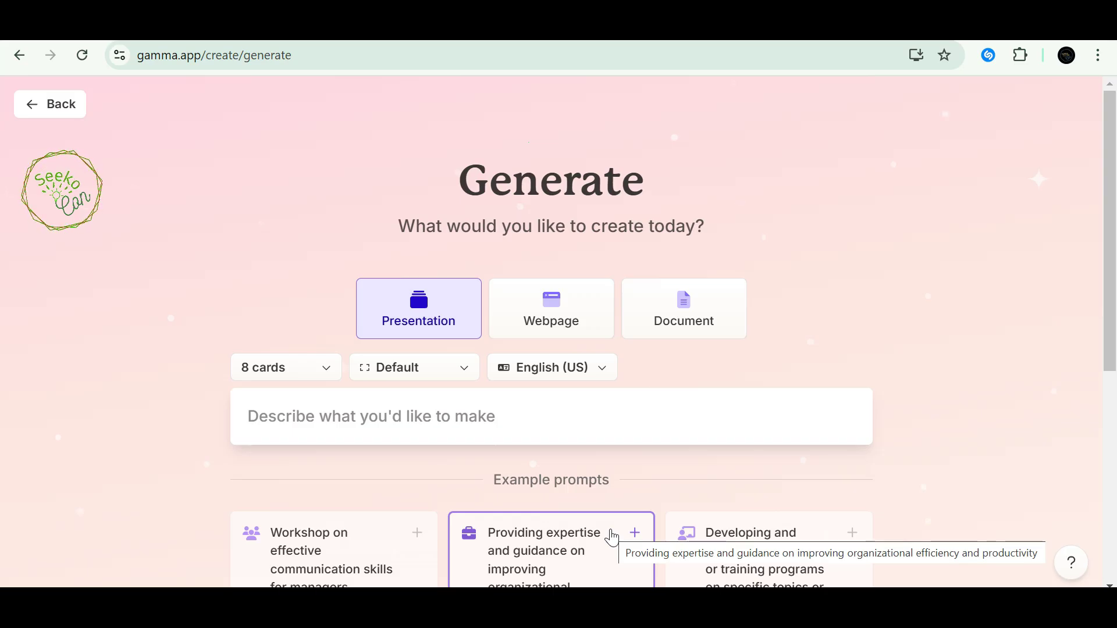
scroll(341, 445, down, 5)
scroll(342, 450, down, 2)
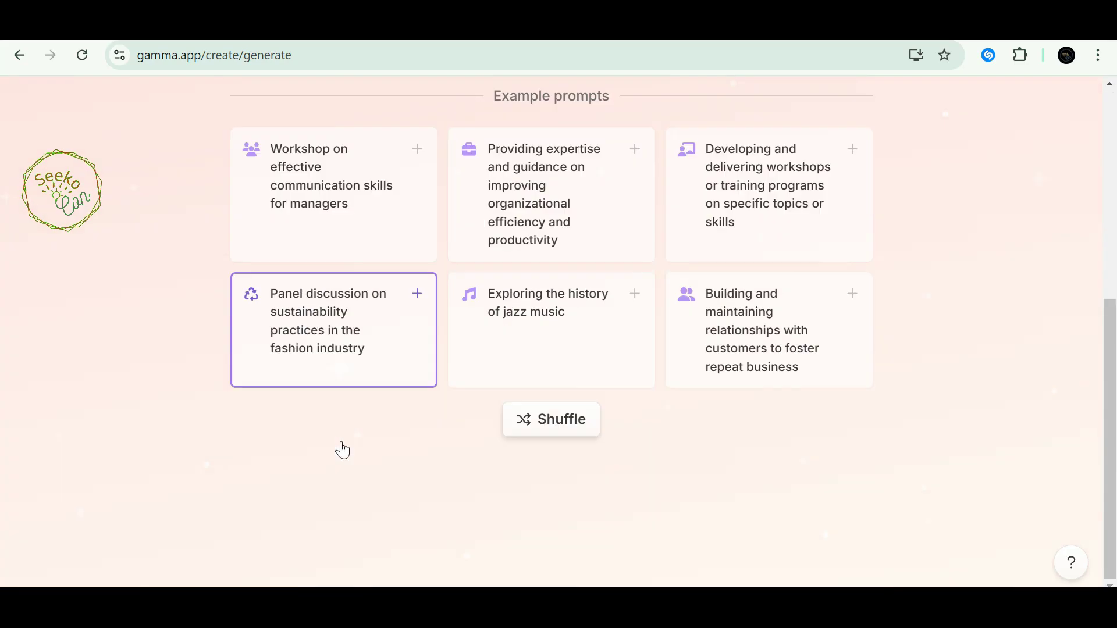
scroll(342, 449, up, 6)
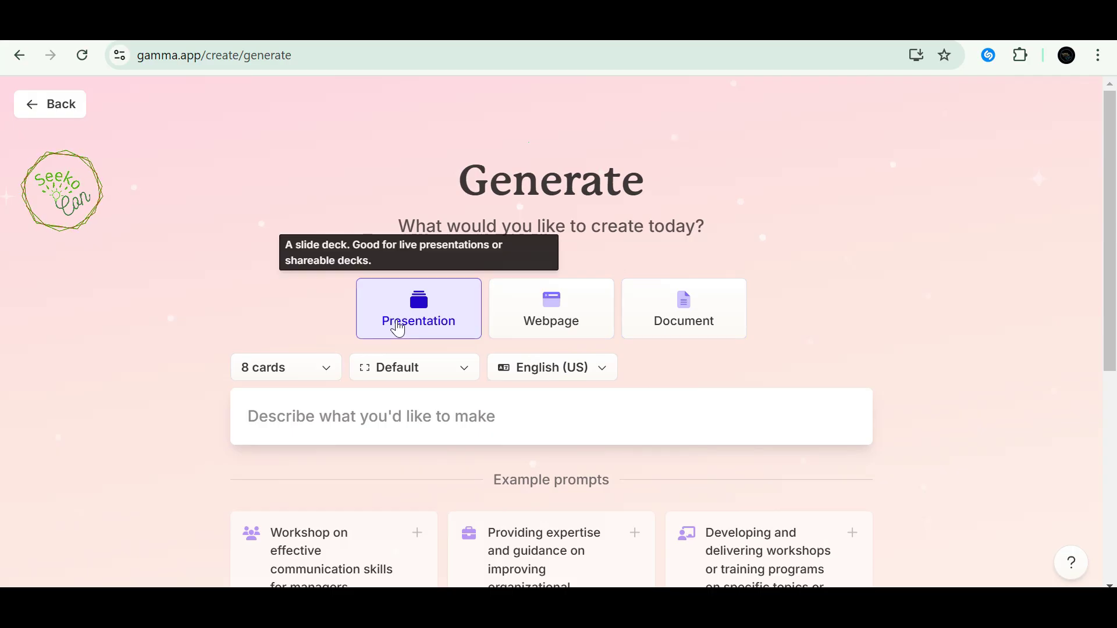
click(407, 425)
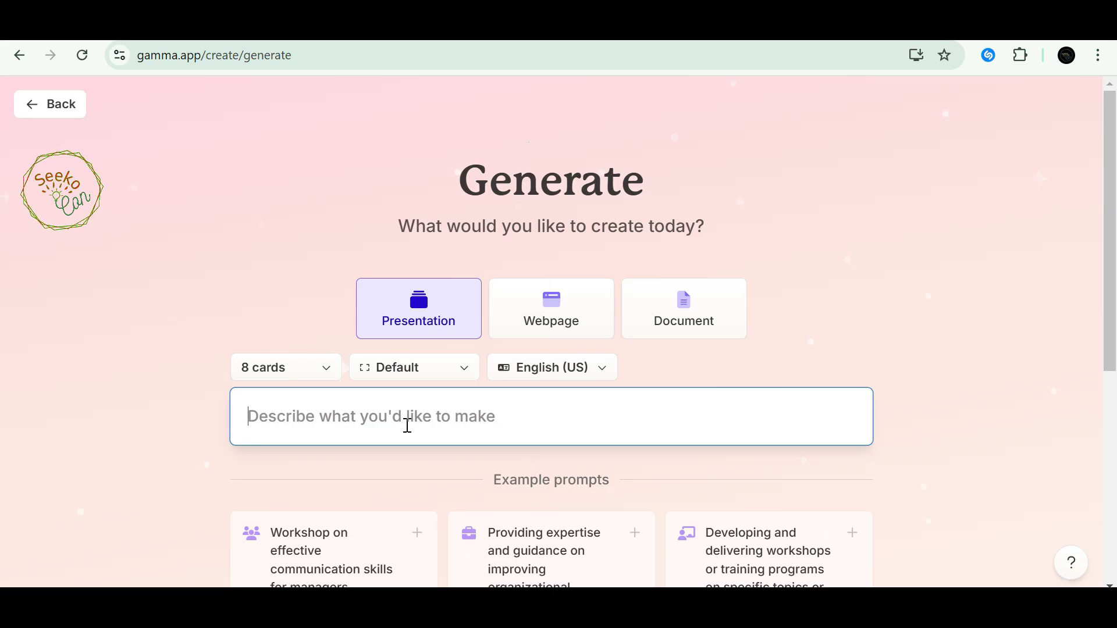
Check the card-count list and keep the presentation length at 8 cards.
click(342, 369)
scroll(497, 385, down, 1)
scroll(497, 385, up, 1)
scroll(495, 387, down, 1)
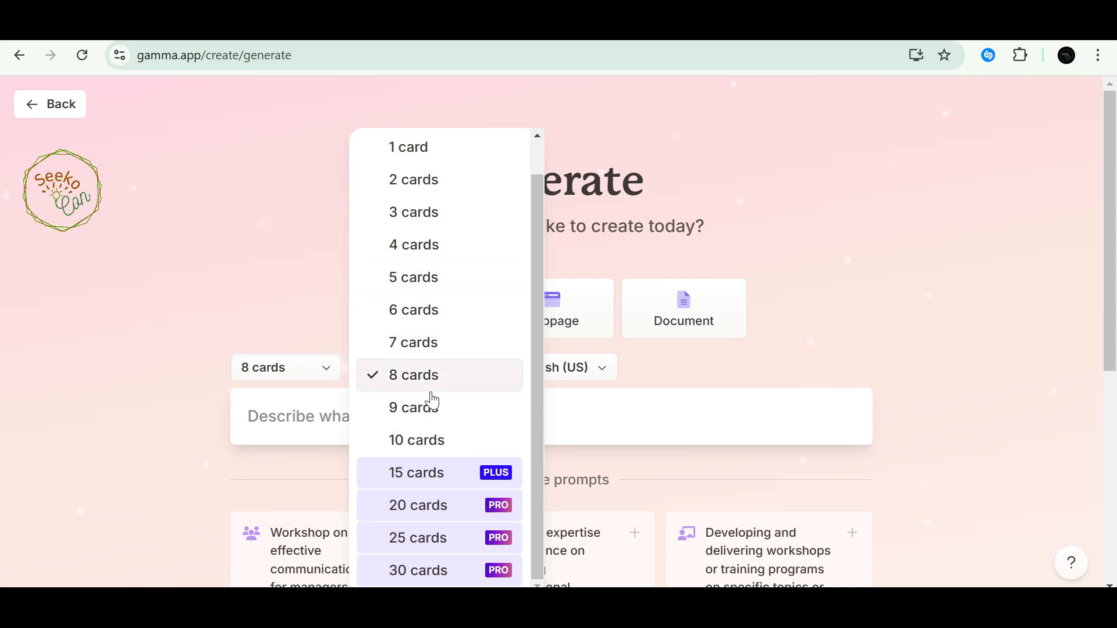
scroll(415, 289, up, 1)
scroll(417, 290, down, 1)
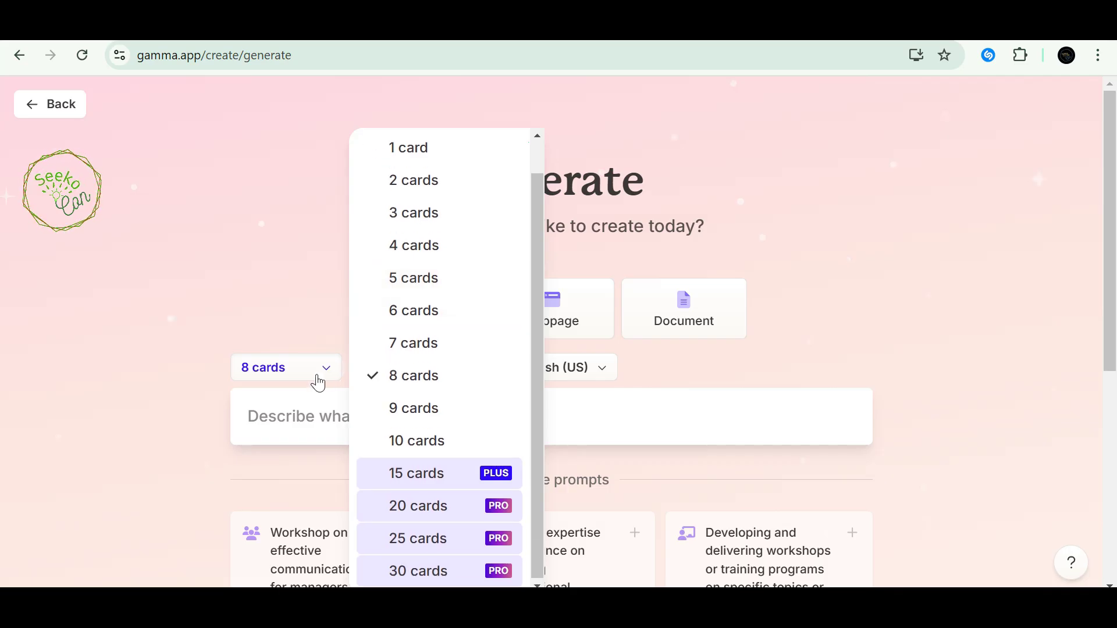
click(300, 416)
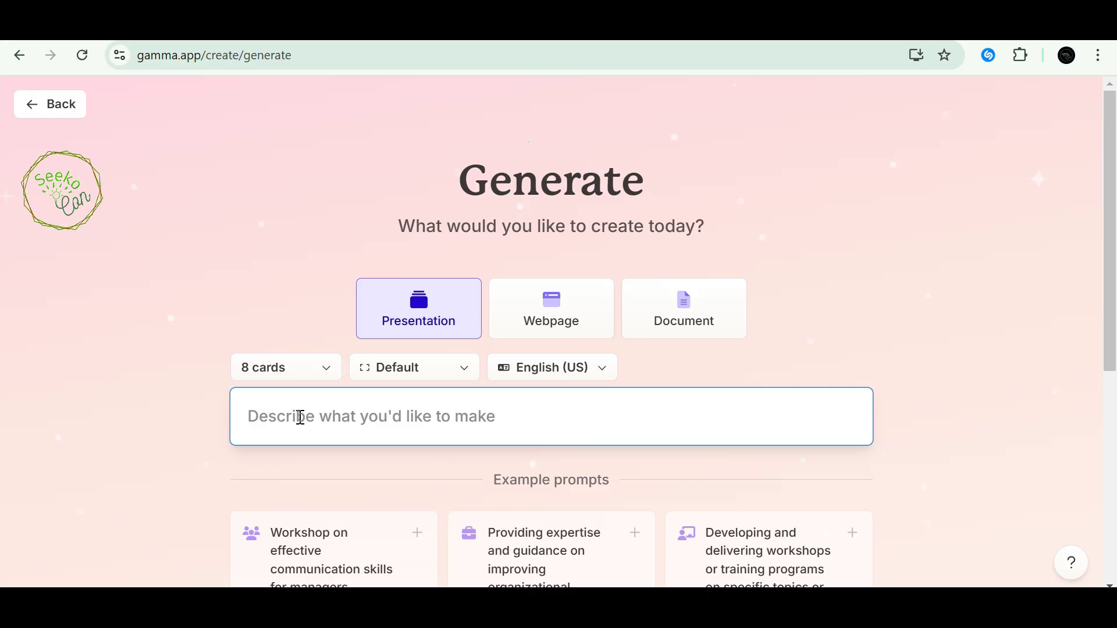
Enter a prompt for a PowerPoint about modern techniques in agriculture and generate the outline.
text(AG)
key(BackSpace)
key(BackSpace)
text(W)
key(BackSpace)
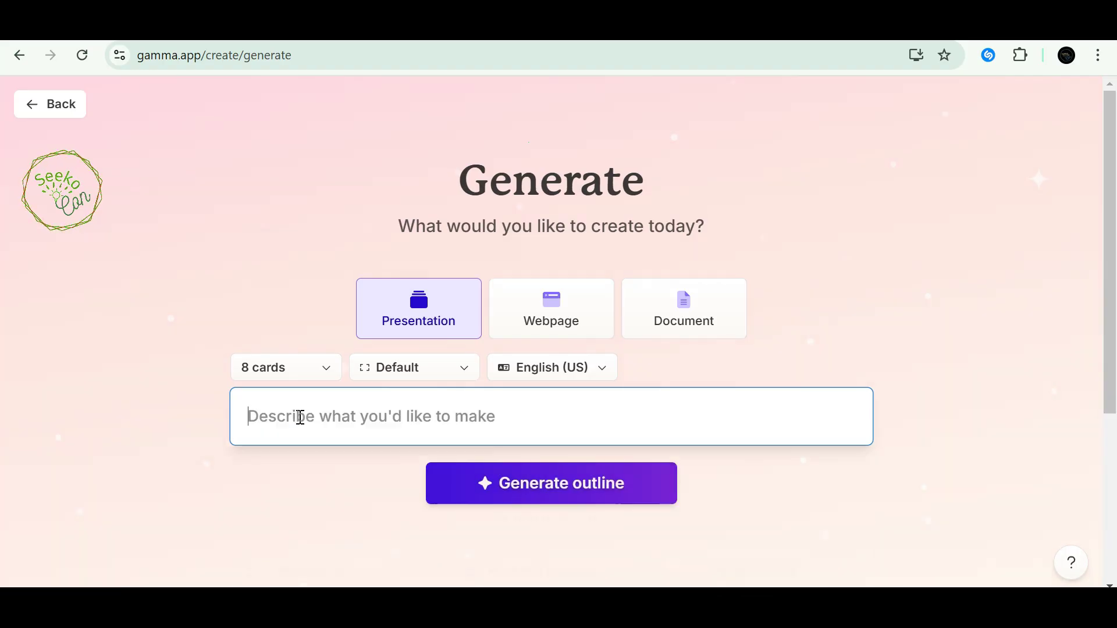
text(MAKE A )
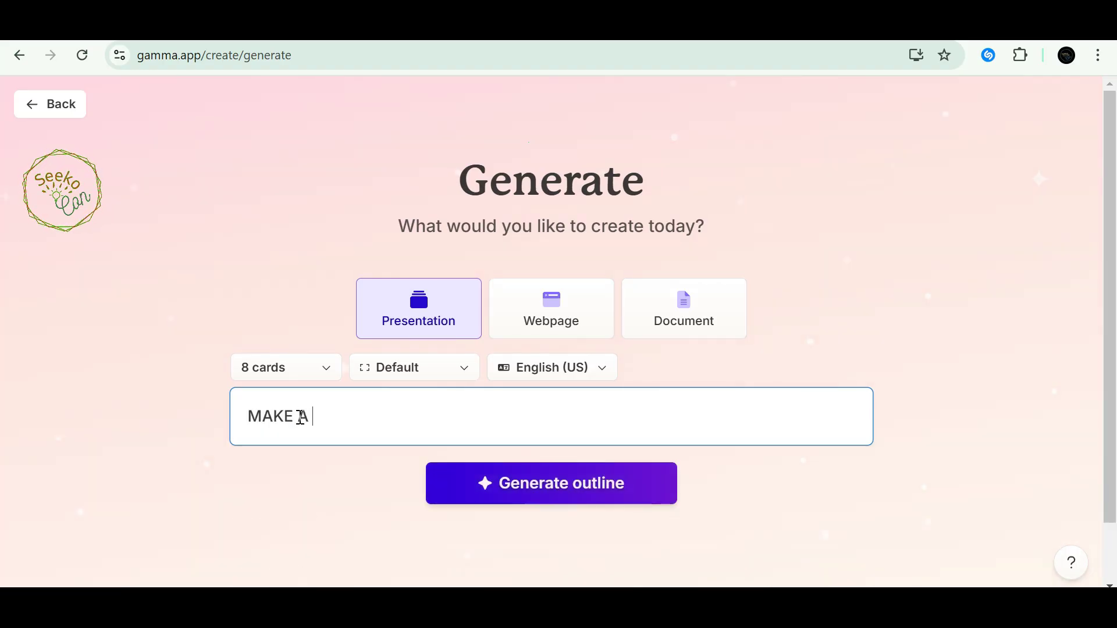
text(POWE)
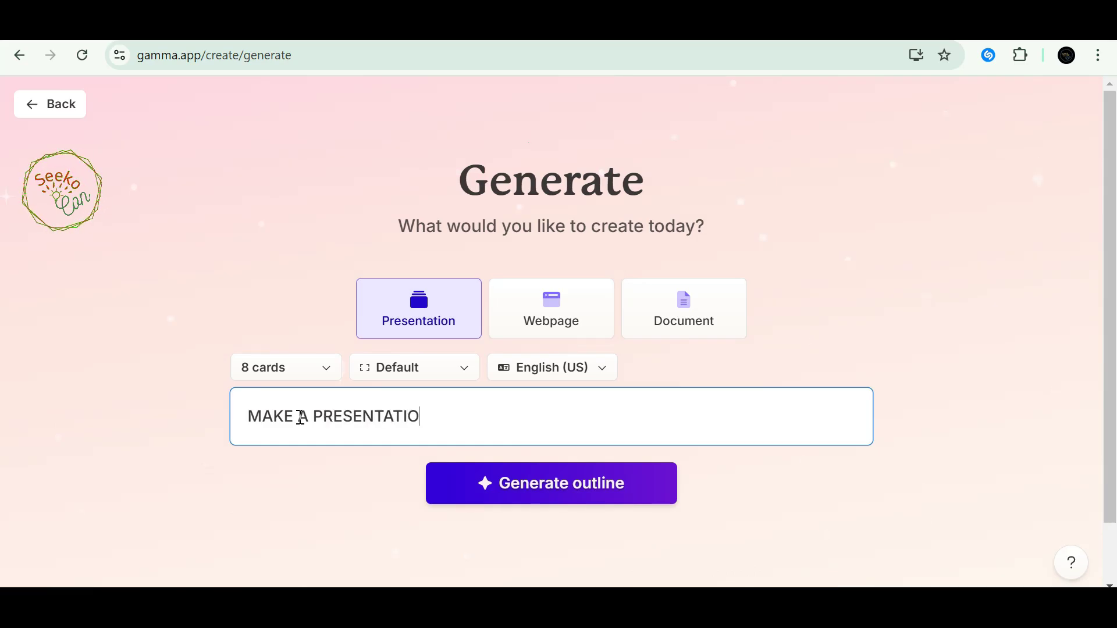
text(OUT)
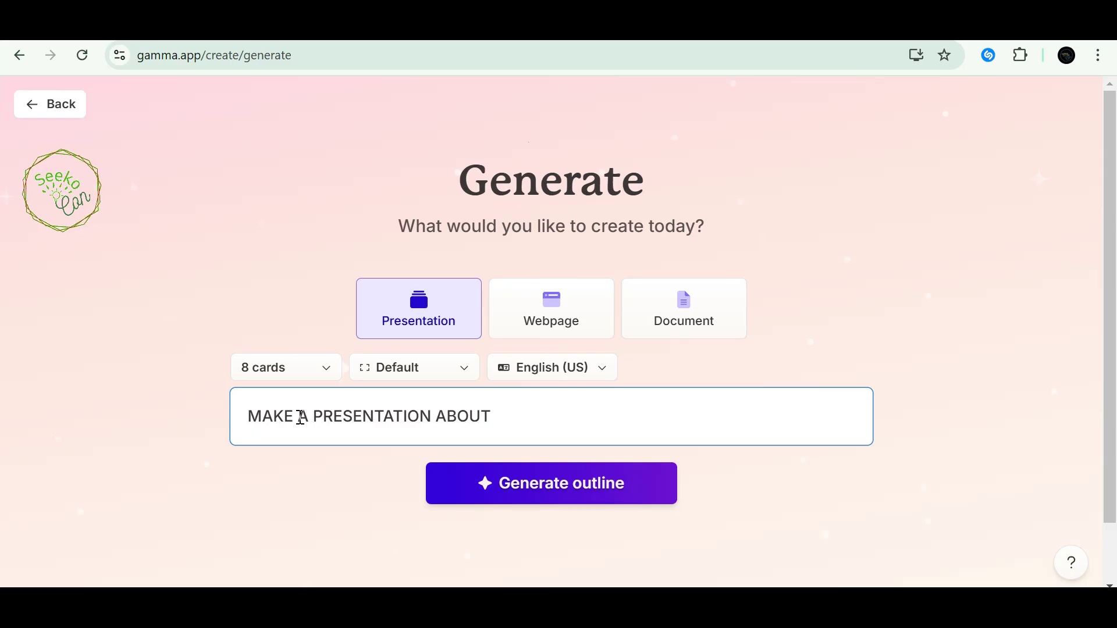
text( DIFFEWR)
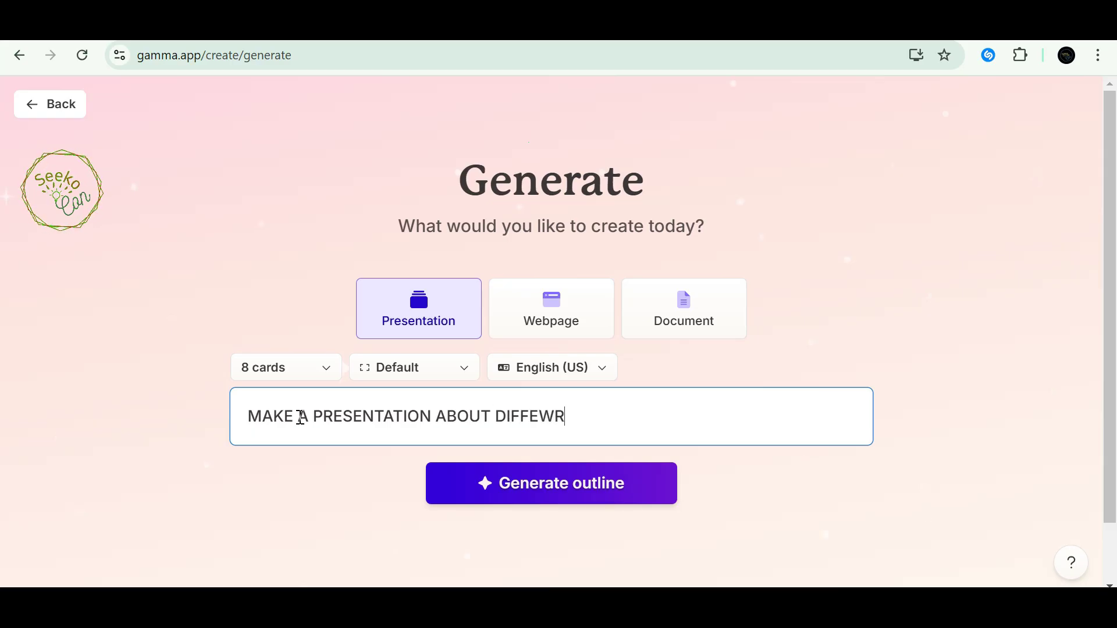
key(BackSpace)
key(BackSpace)
text(RENT MODERN TECHNIQUES FOLOWED )
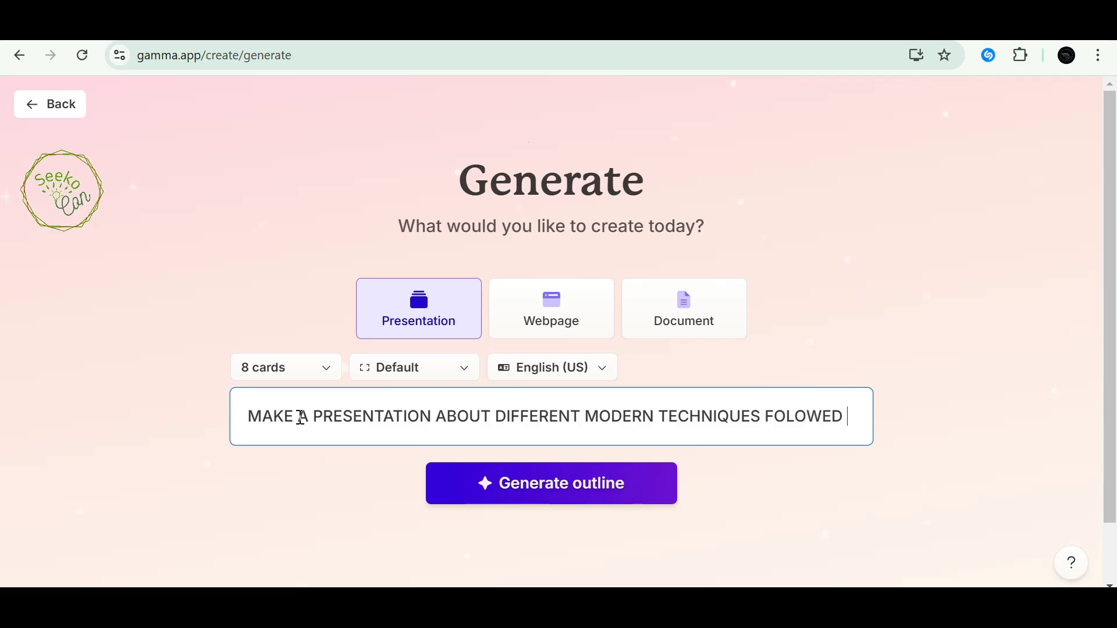
text(IN AGRICU)
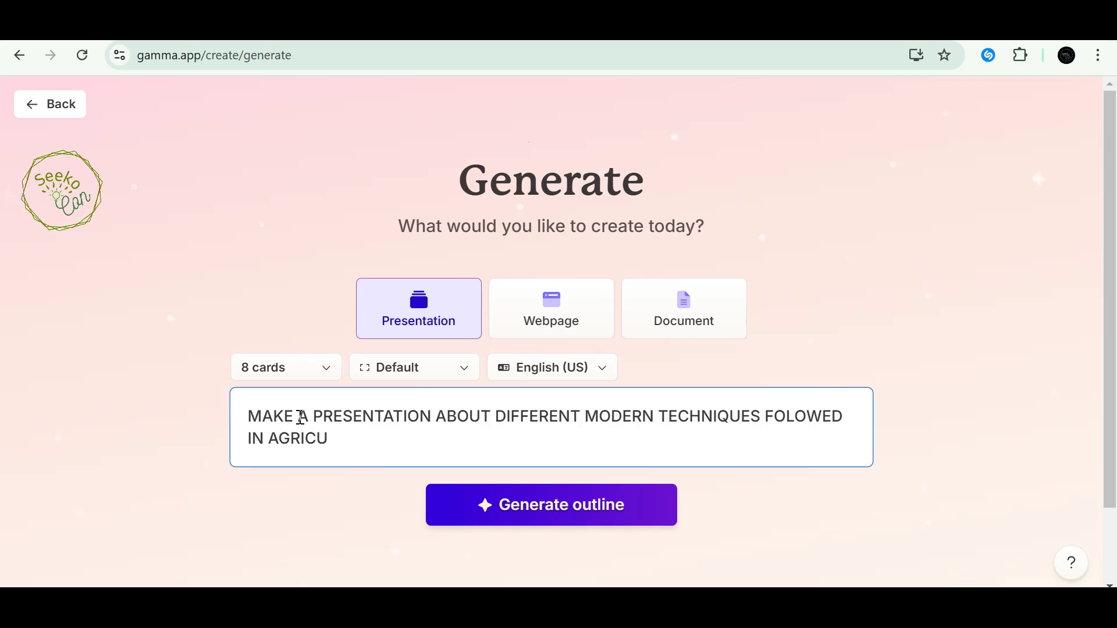
text(LTURE)
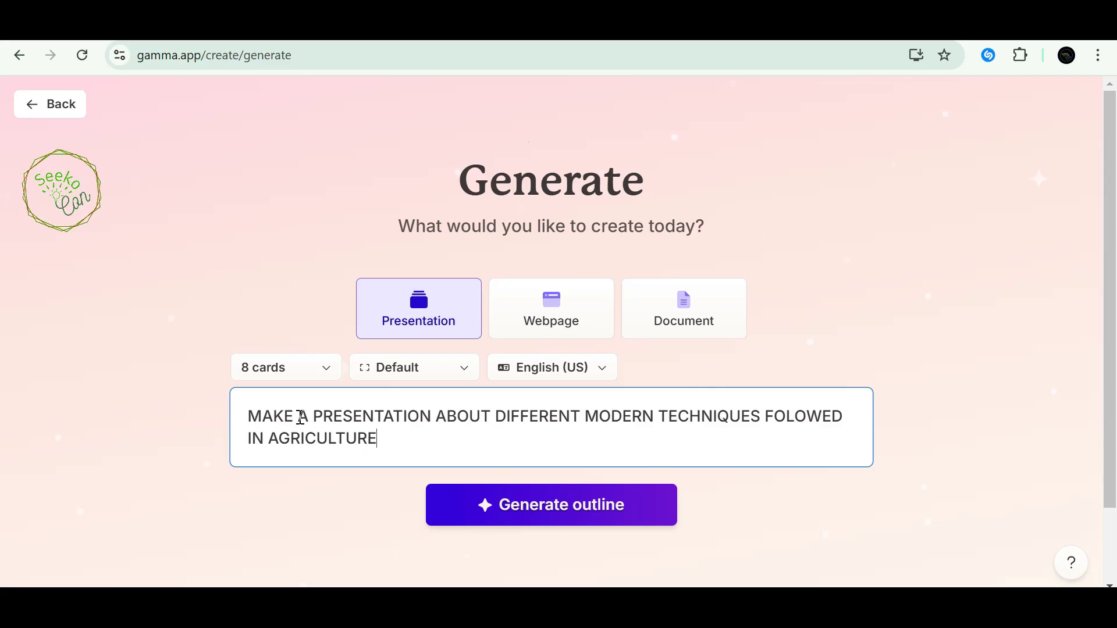
text(TOR)
key(Return)
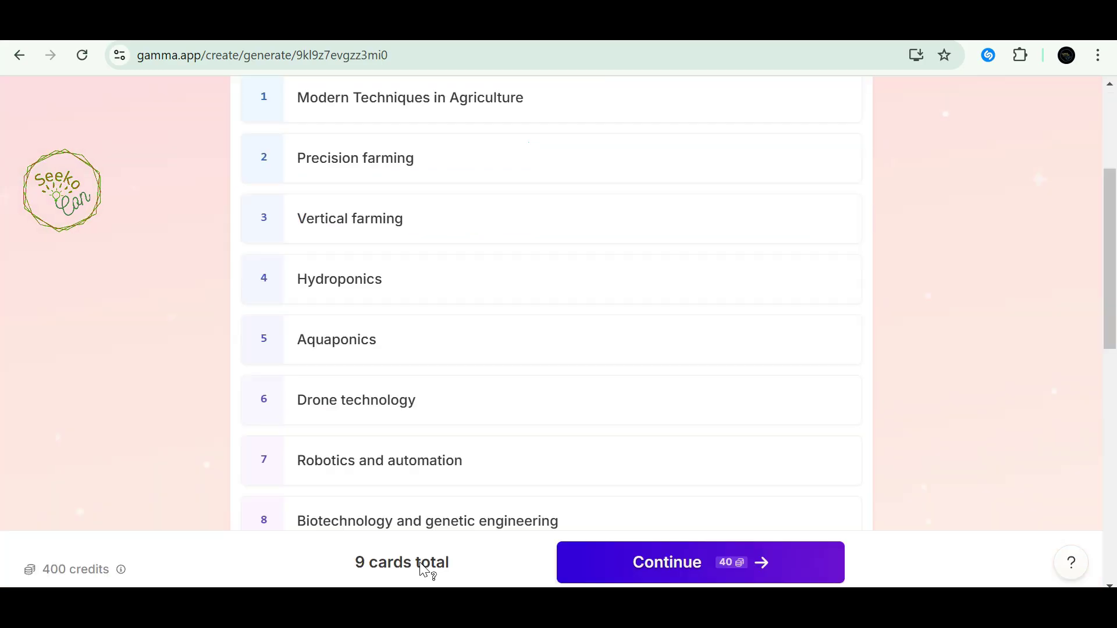
Review the 9-card agriculture outline and accept it.
scroll(526, 361, up, 4)
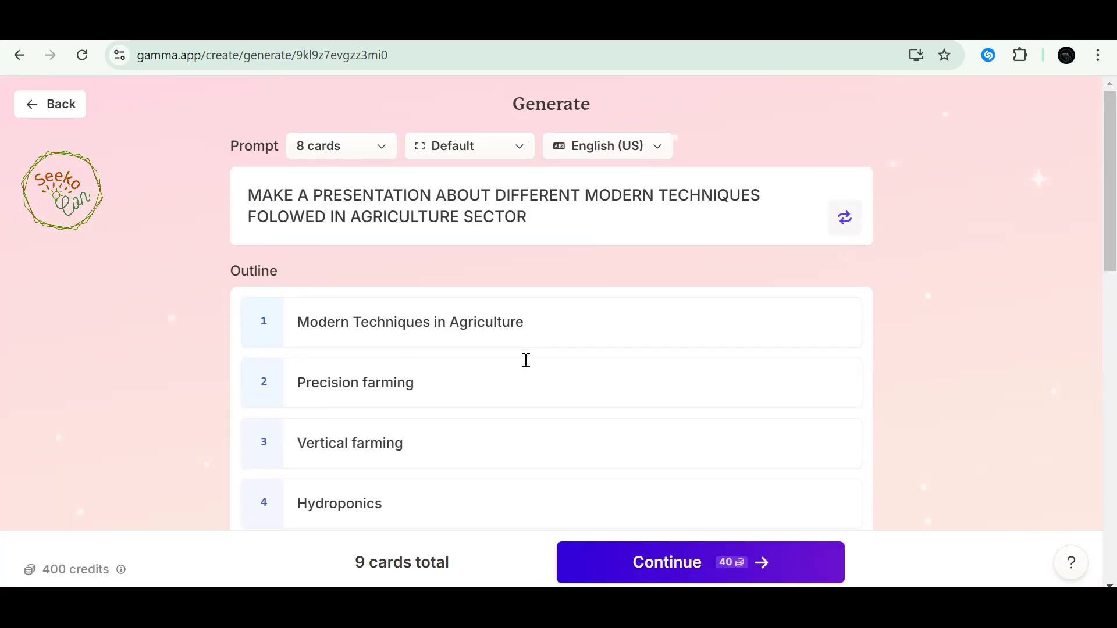
scroll(526, 360, down, 1)
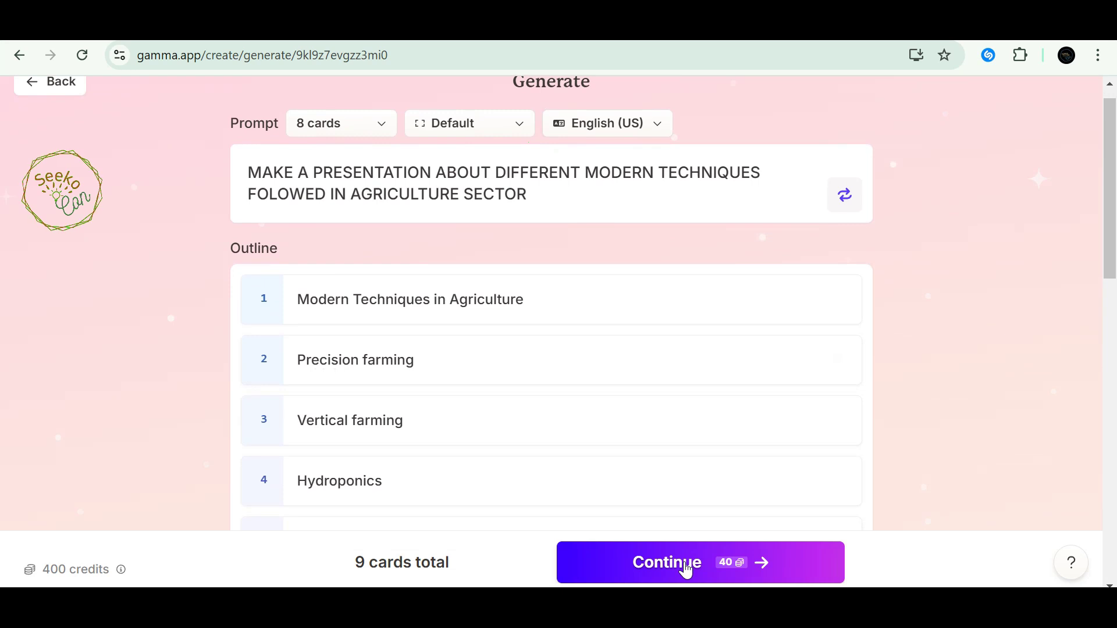
click(687, 571)
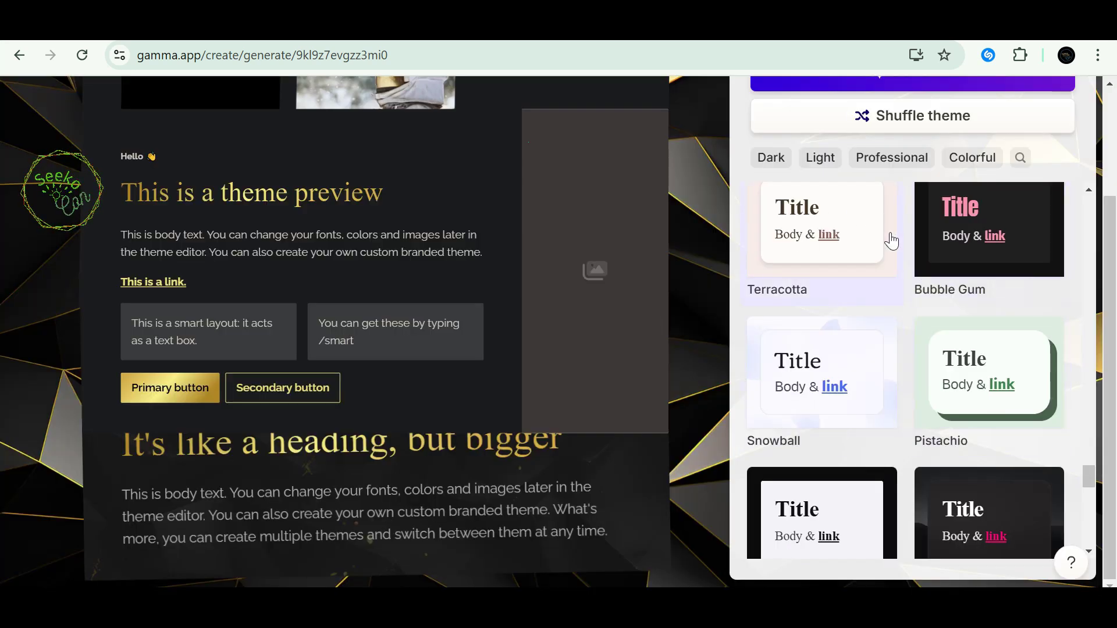
Keep the Aurum theme selected and generate the presentation.
scroll(891, 240, up, 3)
scroll(904, 282, up, 3)
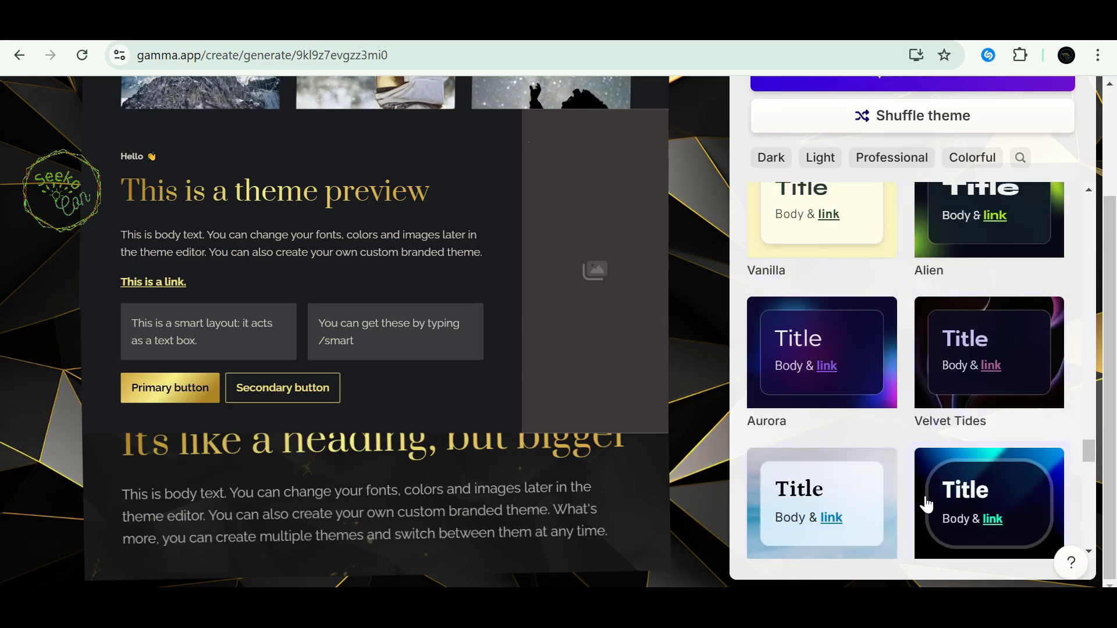
scroll(827, 351, up, 3)
scroll(847, 307, down, 6)
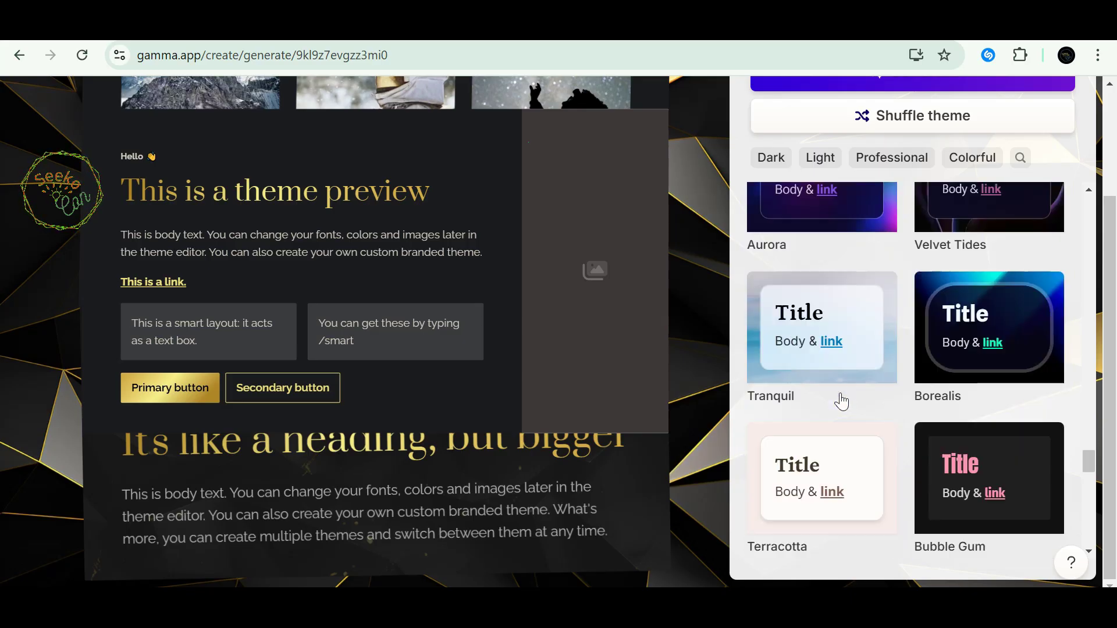
scroll(840, 400, down, 5)
scroll(582, 349, up, 3)
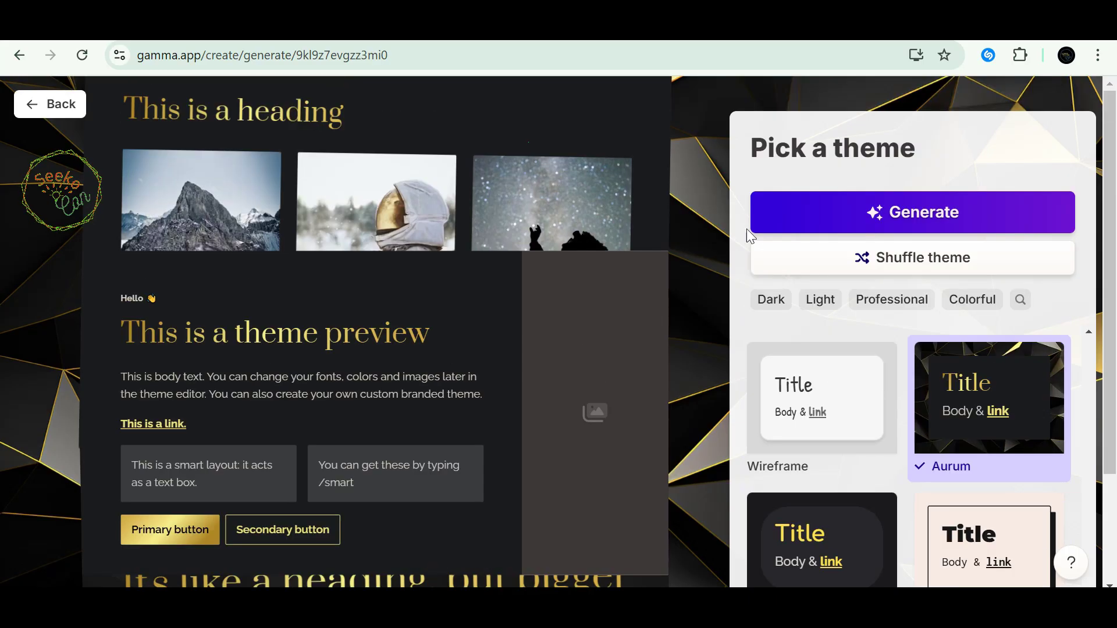
click(873, 205)
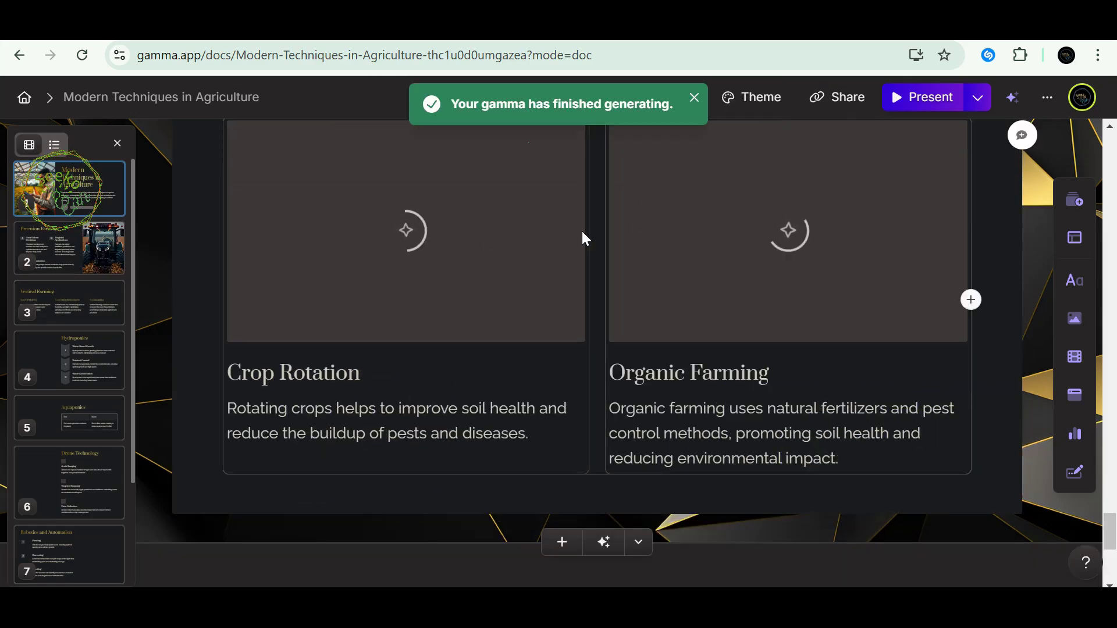
Scroll back up through the generated cards to the title card.
scroll(570, 415, down, 4)
scroll(570, 415, up, 10)
scroll(570, 415, up, 10)
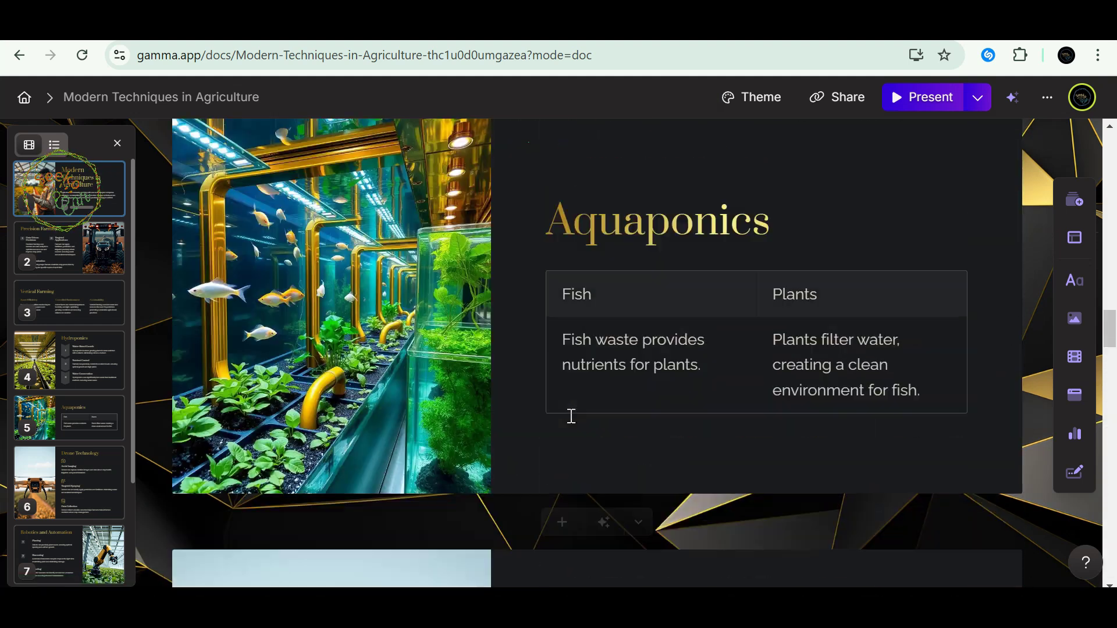
scroll(569, 416, up, 10)
scroll(570, 416, up, 10)
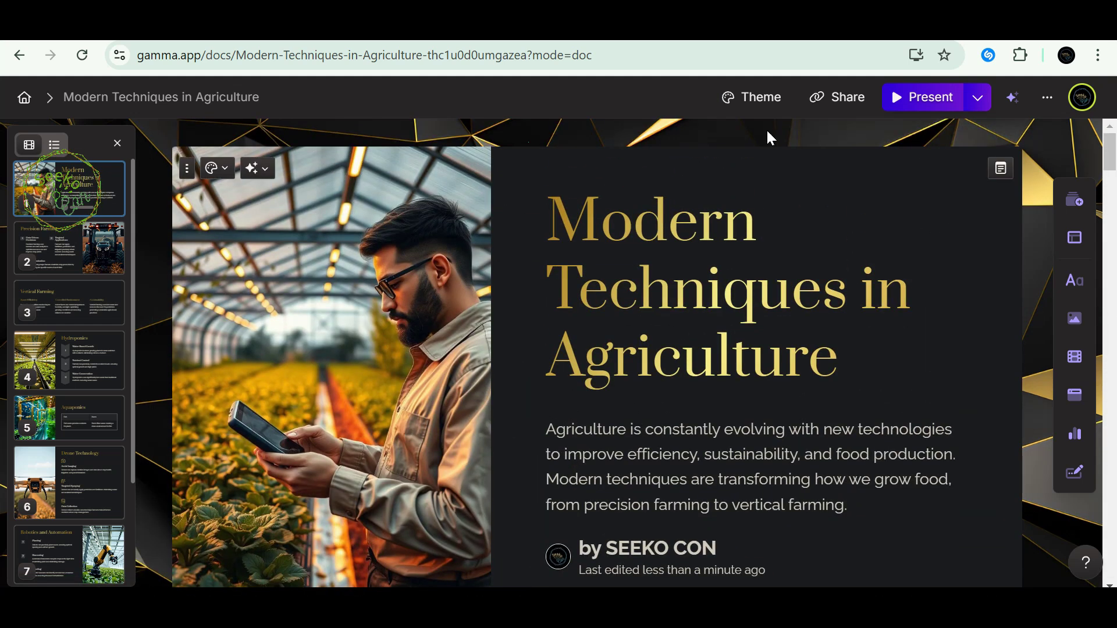
Export the presentation to PowerPoint from the Share dialog's Export tab.
click(851, 92)
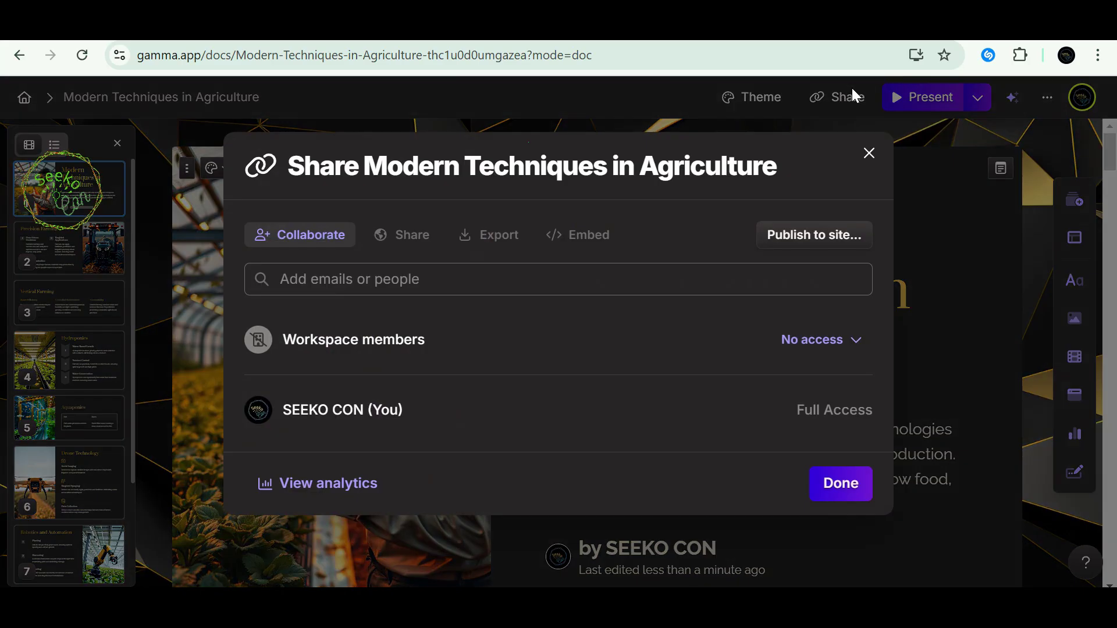
click(492, 235)
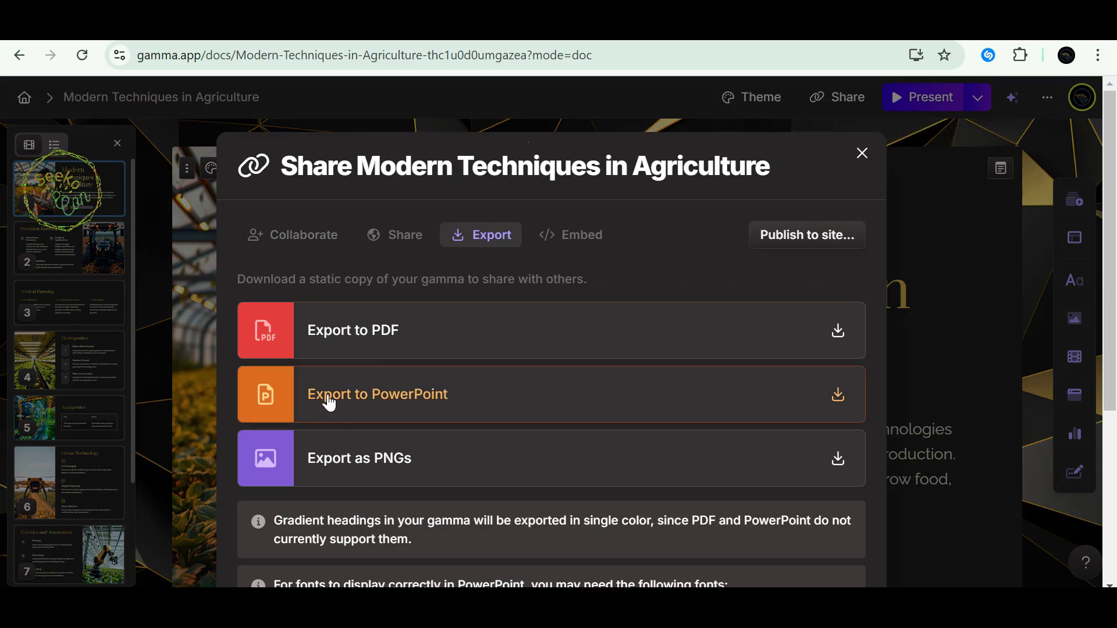
click(364, 401)
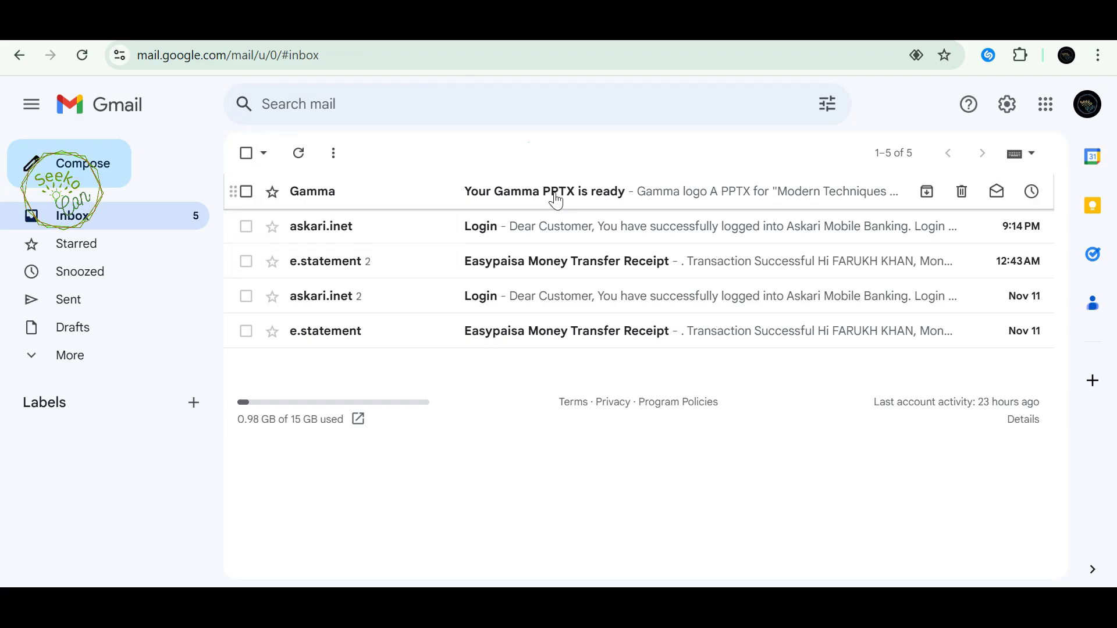
Open the 'Your Gamma PPTX is ready' email and download Modern-Techniques-in-Agriculture.pptx (25.7 MB).
click(554, 193)
scroll(710, 433, down, 2)
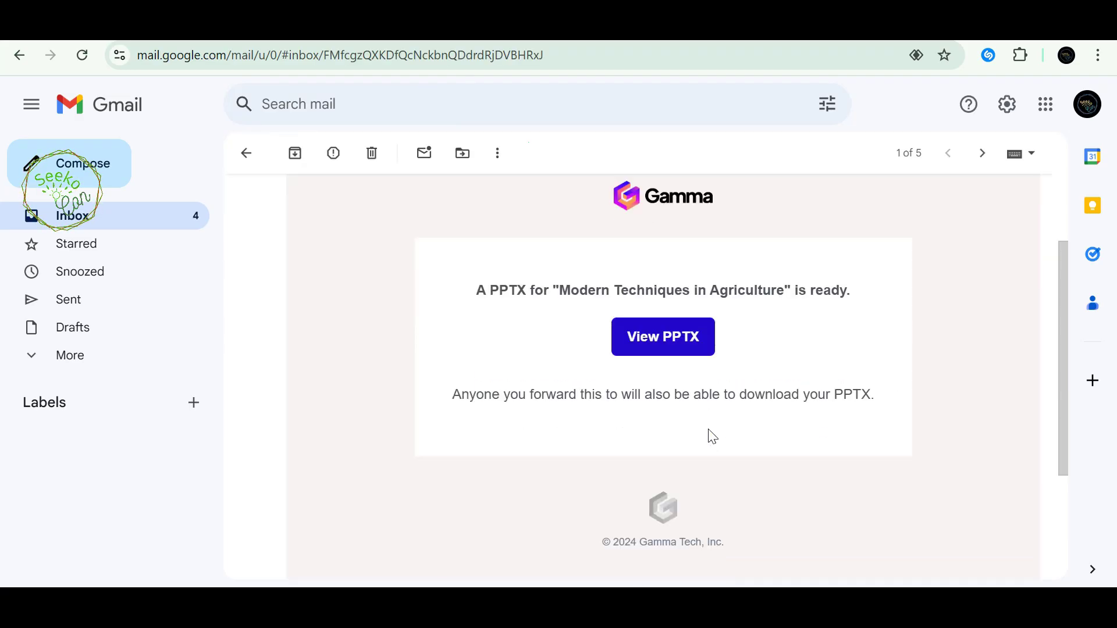
click(659, 341)
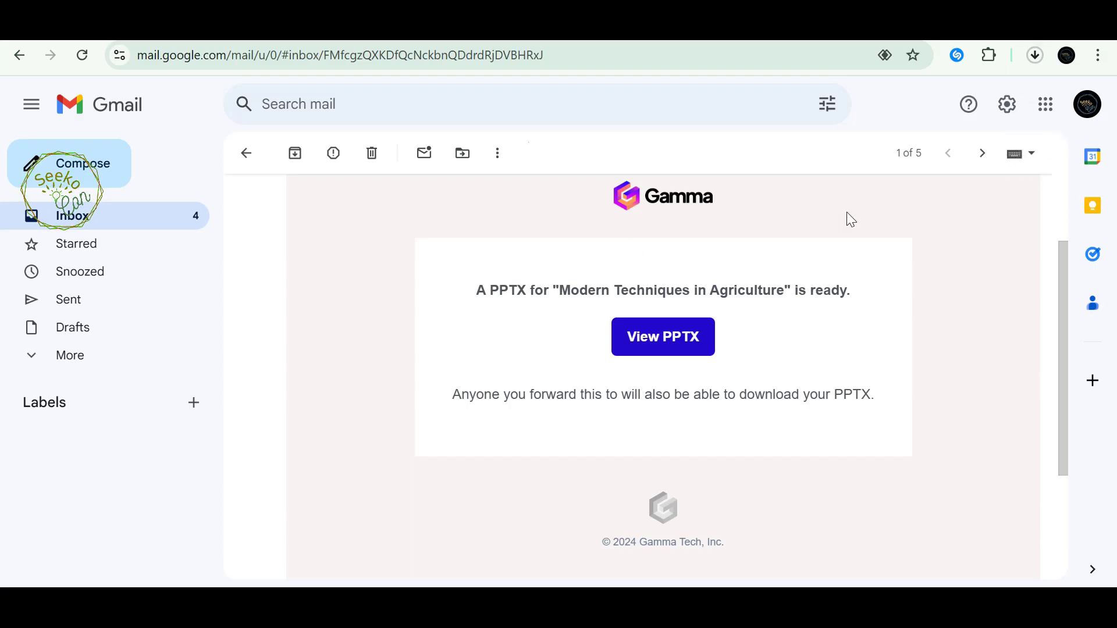
click(1034, 55)
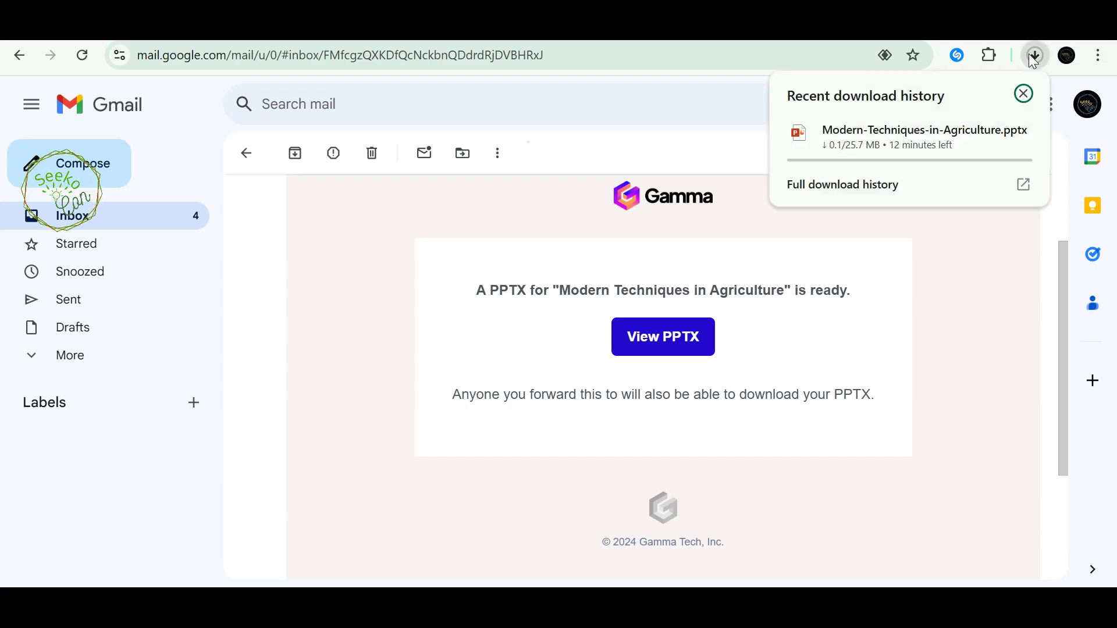